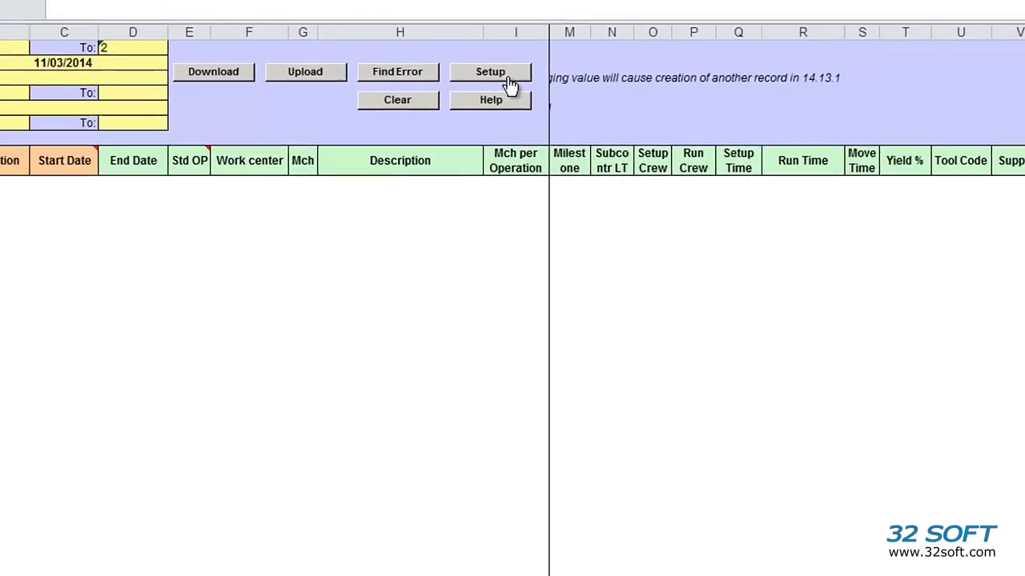
Choose TEST as the QAD database in Setup and confirm the selection
{"action": "left_click", "coordinate": [504, 80]}
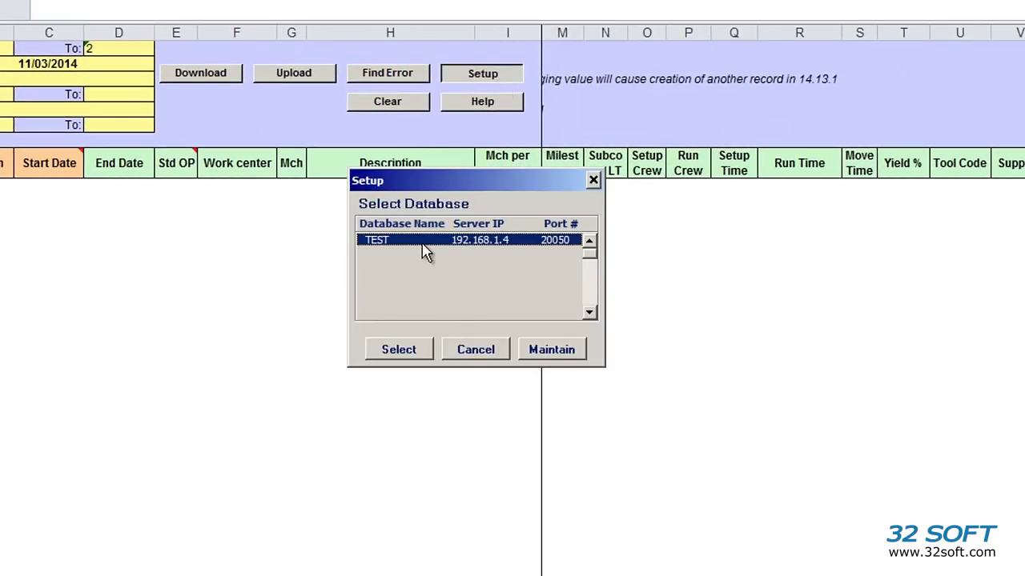
{"action": "left_click", "coordinate": [404, 351]}
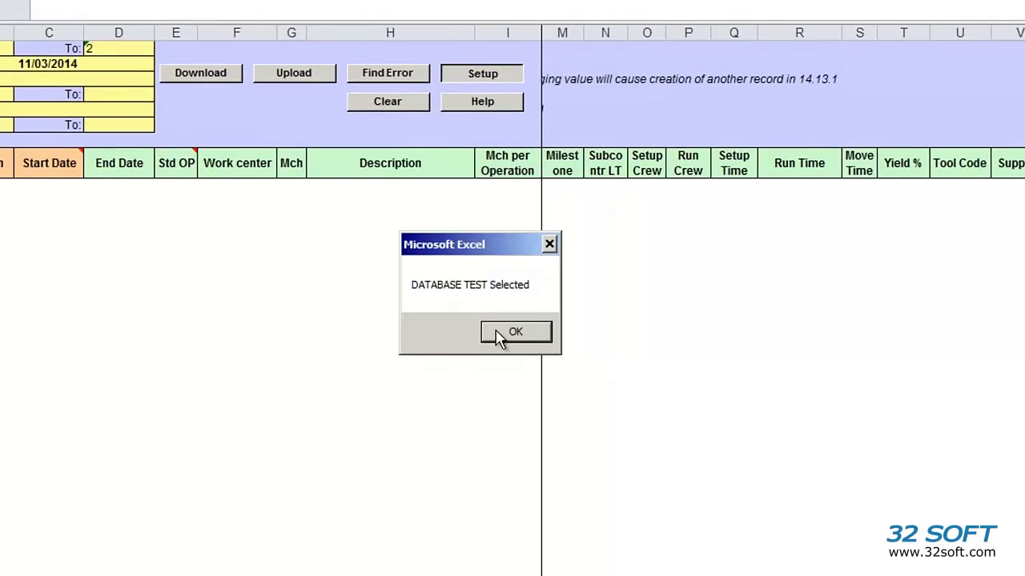
{"action": "left_click", "coordinate": [498, 336]}
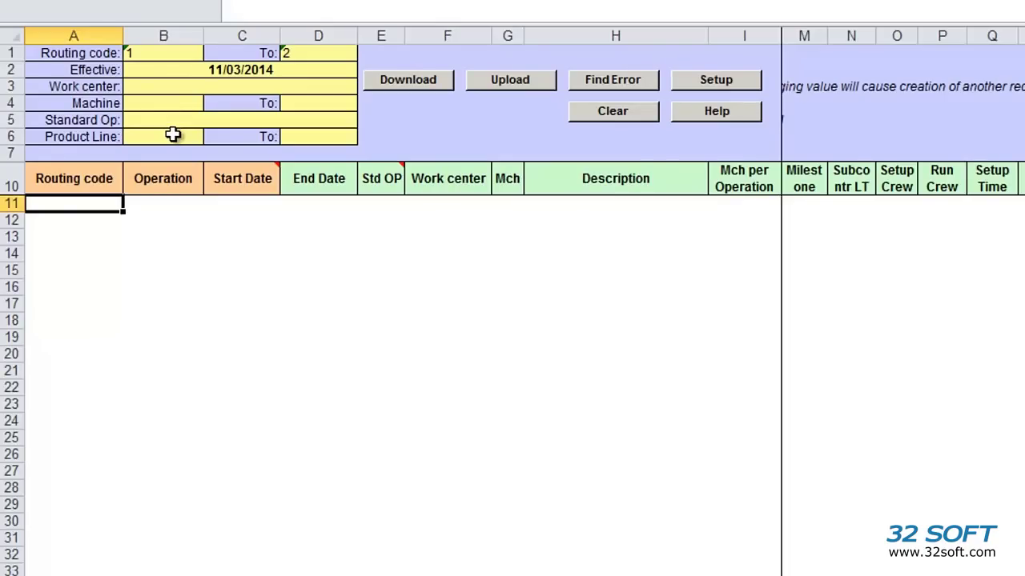
Download routing codes 1 to 2, logging in to QAD with the user ID and password
{"action": "left_click", "coordinate": [193, 53]}
{"action": "left_click", "coordinate": [316, 55]}
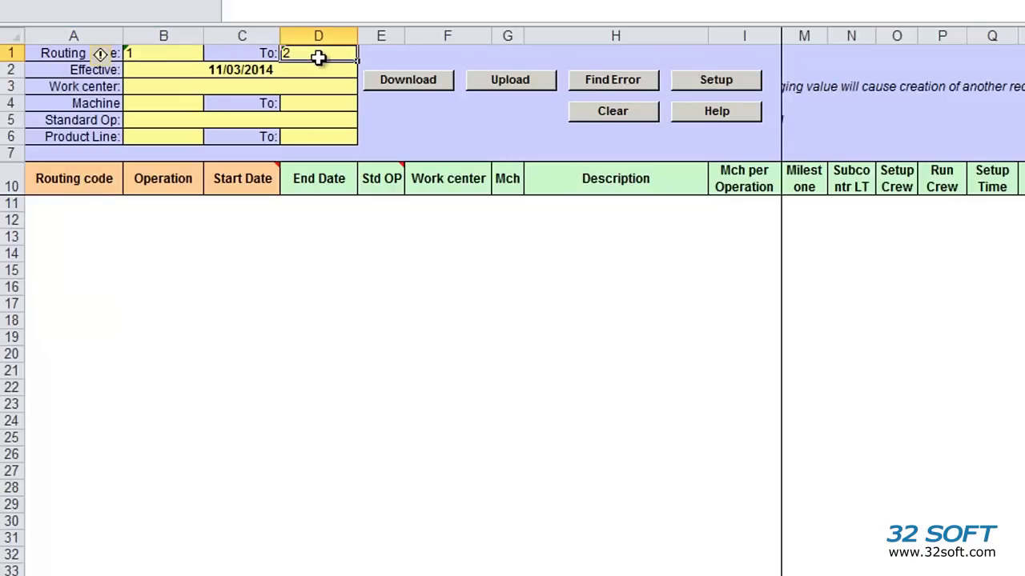
{"action": "left_click", "coordinate": [434, 81]}
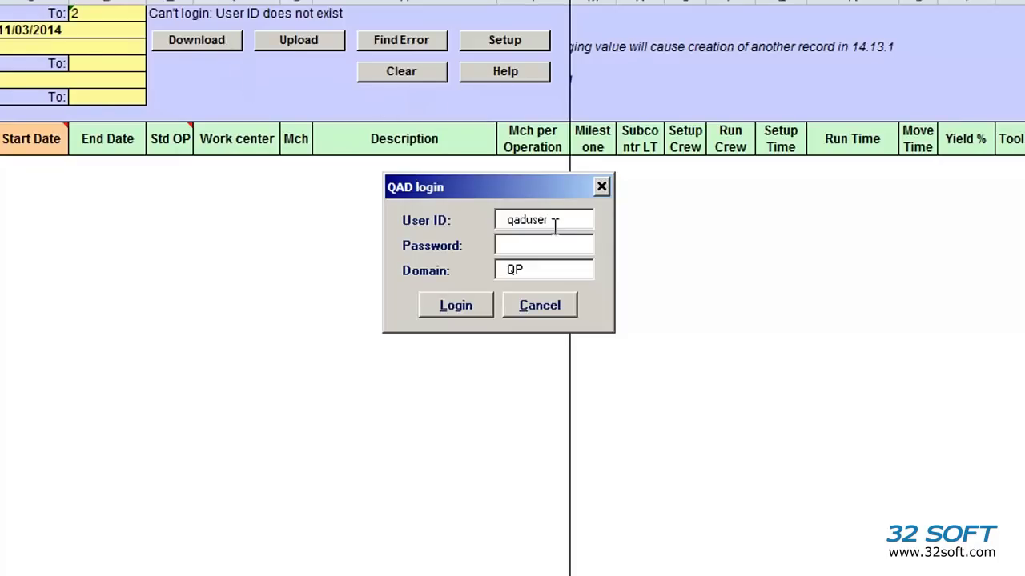
{"action": "left_click_drag", "start_coordinate": [572, 221], "coordinate": [409, 228]}
{"action": "type", "text": "mfg"}
{"action": "key", "text": "Tab"}
{"action": "type", "text": "qad"}
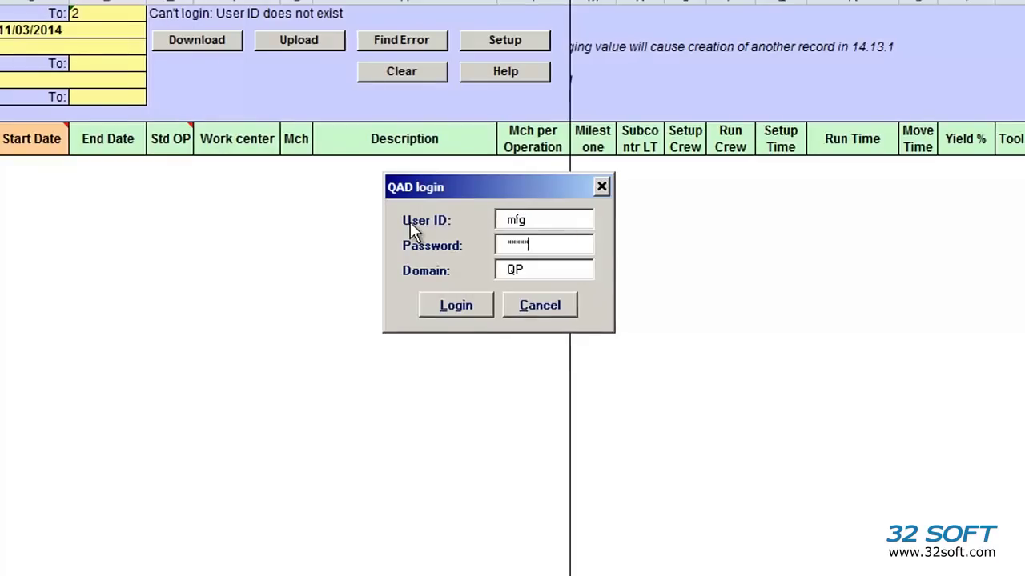
{"action": "key", "text": "Return"}
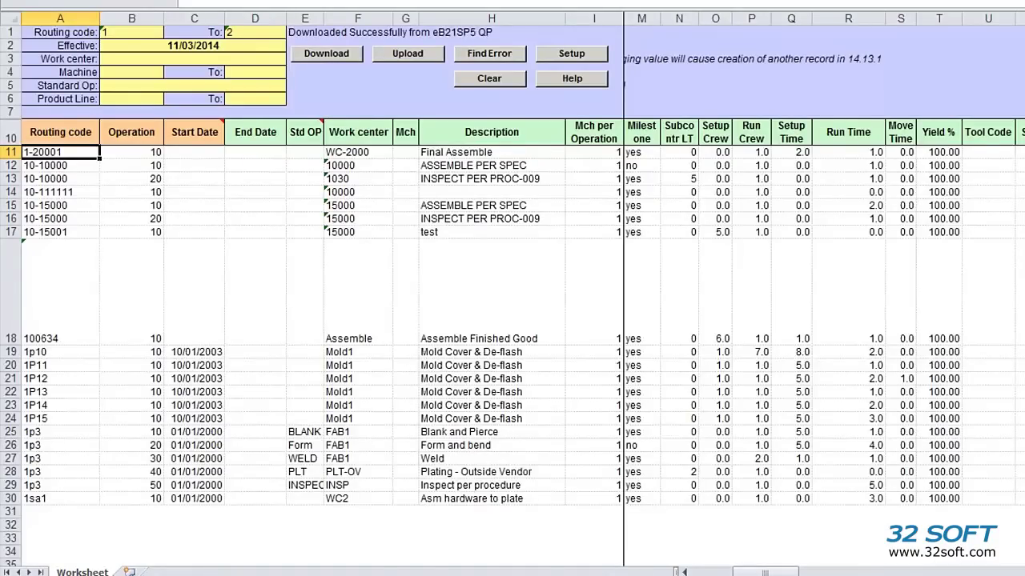
{"action": "left_click_drag", "start_coordinate": [764, 573], "coordinate": [160, 320]}
{"action": "left_click", "coordinate": [56, 137]}
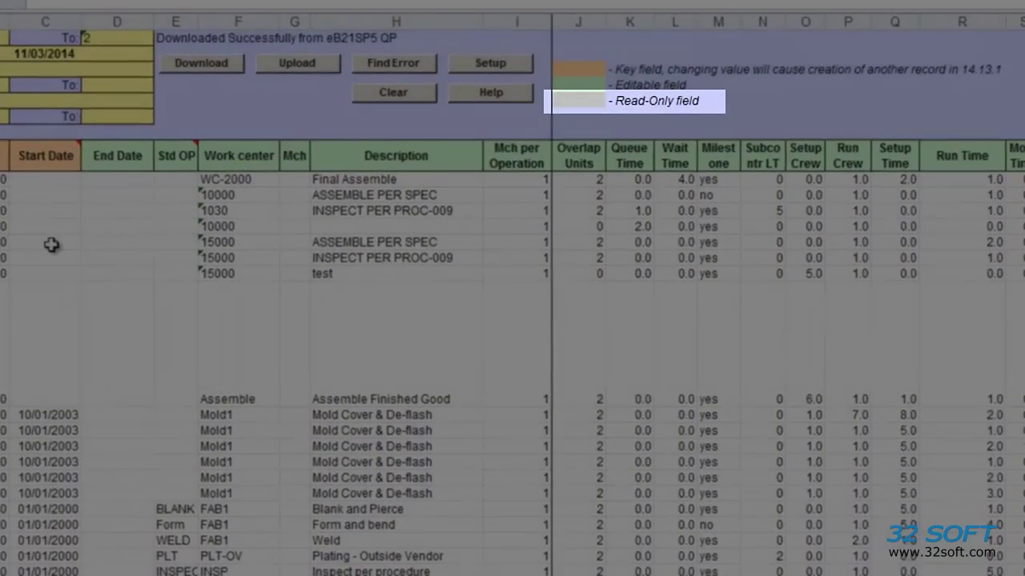
{"action": "left_click", "coordinate": [118, 159]}
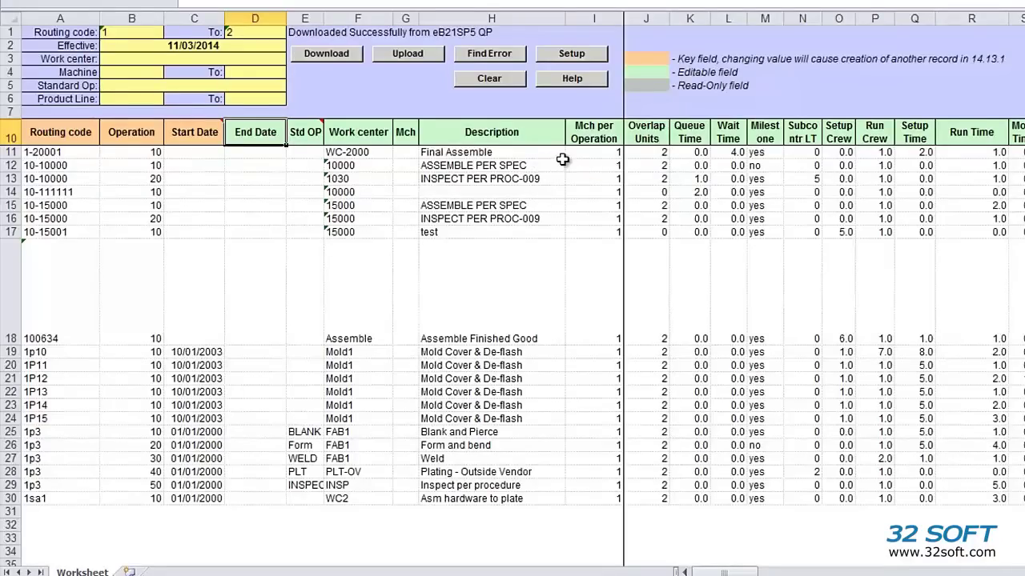
Fill I11:I13 with the series 1, 2, 3 and paste it into I14:I16
{"action": "left_click", "coordinate": [605, 153]}
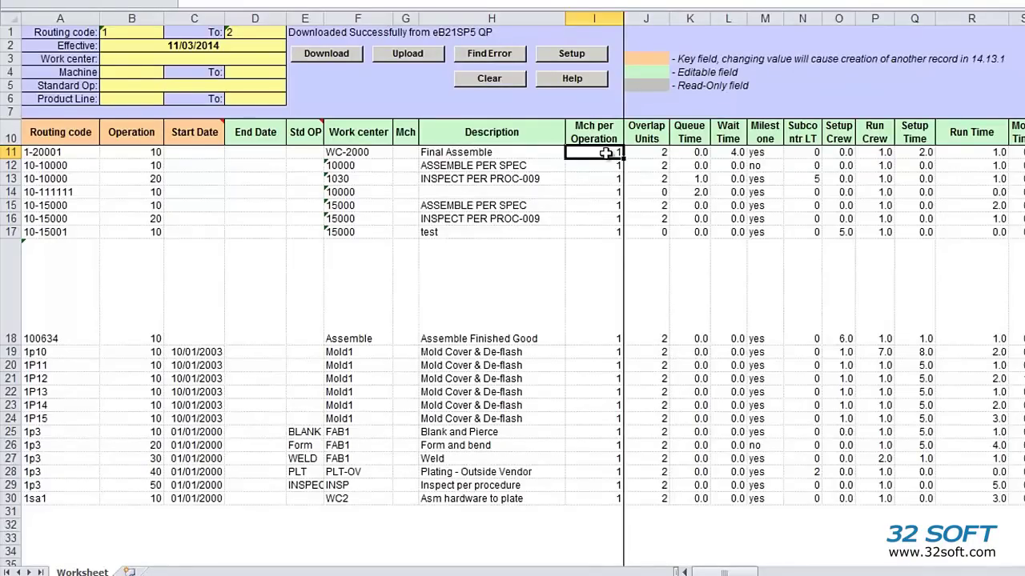
{"action": "left_click_drag", "start_coordinate": [622, 159], "coordinate": [618, 179]}
{"action": "key", "text": "ctrl+c"}
{"action": "key", "text": "Down"}
{"action": "key", "text": "Down"}
{"action": "key", "text": "Down"}
{"action": "key", "text": "ctrl+v"}
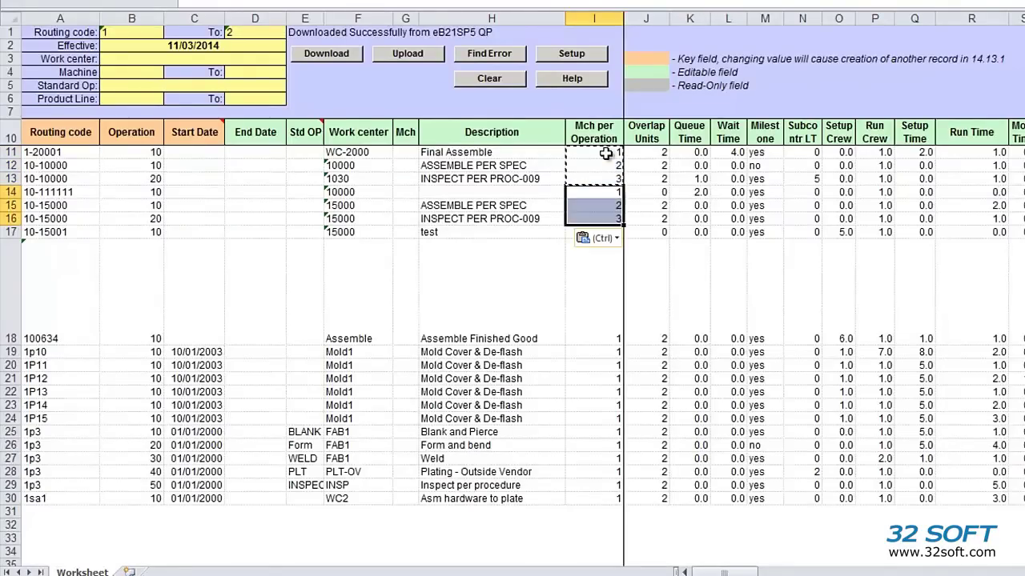
{"action": "key", "text": "Escape"}
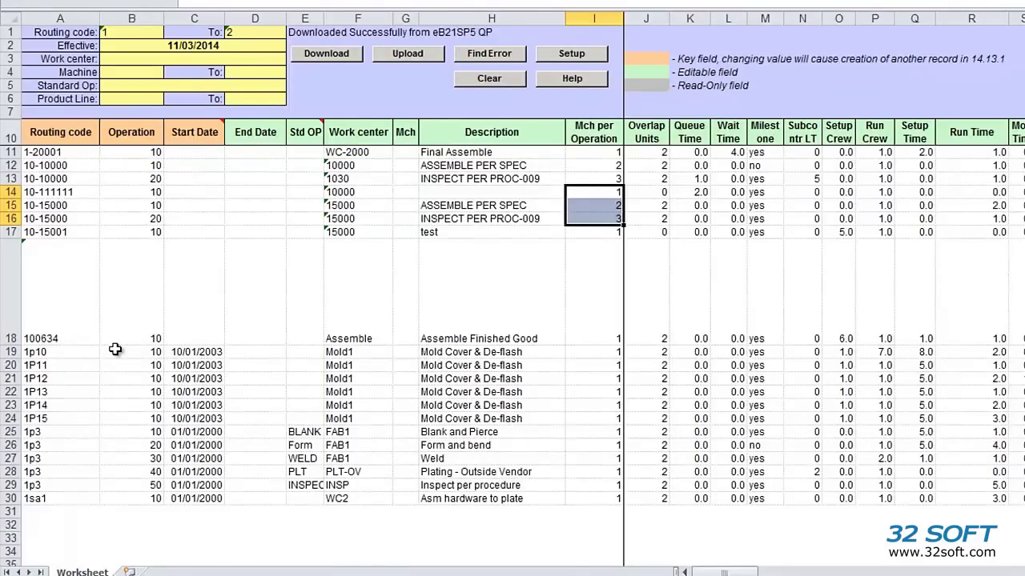
Copy the 1p3 operation 50 inspection row from row 29 into row 31
{"action": "left_click", "coordinate": [12, 485]}
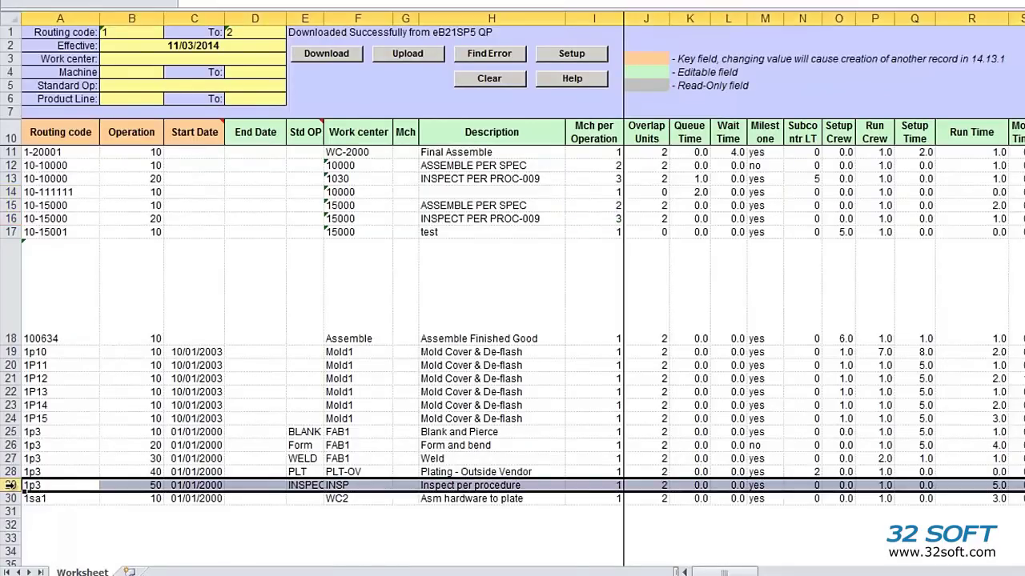
{"action": "key", "text": "ctrl+c"}
{"action": "key", "text": "Down"}
{"action": "key", "text": "Down"}
{"action": "key", "text": "ctrl+v"}
{"action": "key", "text": "Escape"}
Give the new row routing code 1sa1 and a Yield % of 1000
{"action": "key", "text": "Up"}
{"action": "key", "text": "ctrl+c"}
{"action": "key", "text": "Down"}
{"action": "key", "text": "ctrl+v"}
{"action": "key", "text": "Escape"}
{"action": "key", "text": "Right"}
{"action": "key", "text": "Right"}
{"action": "key", "text": "Right"}
{"action": "key", "text": "Right"}
{"action": "key", "text": "Right"}
{"action": "key", "text": "Right"}
{"action": "key", "text": "Right"}
{"action": "key", "text": "Right"}
{"action": "key", "text": "Right"}
{"action": "key", "text": "Right"}
{"action": "key", "text": "Right"}
{"action": "key", "text": "Right"}
{"action": "key", "text": "Right"}
{"action": "key", "text": "Right"}
{"action": "key", "text": "Right"}
{"action": "key", "text": "Right"}
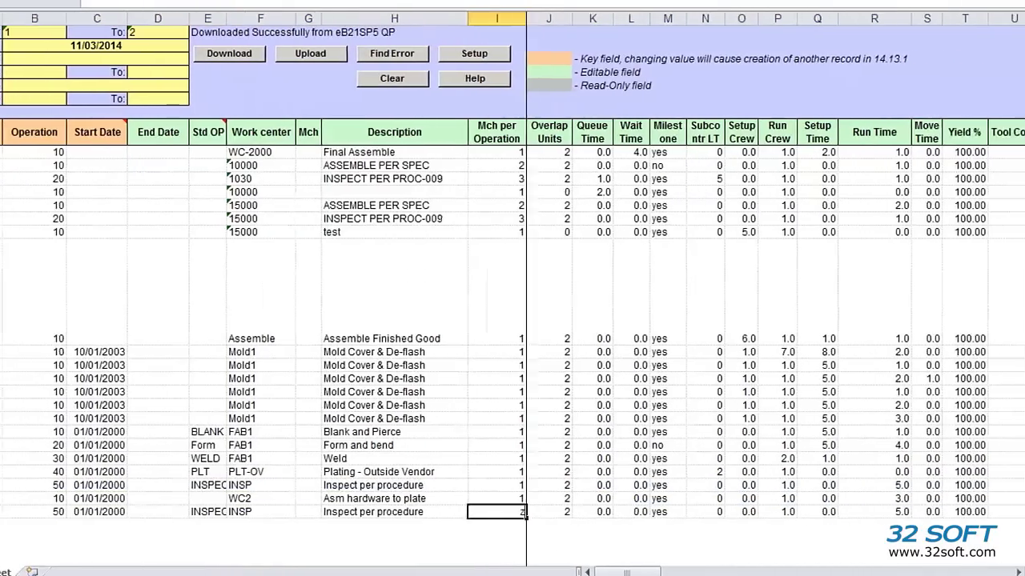
{"action": "key", "text": "Right"}
{"action": "key", "text": "Right"}
{"action": "key", "text": "Right"}
{"action": "type", "text": "1000"}
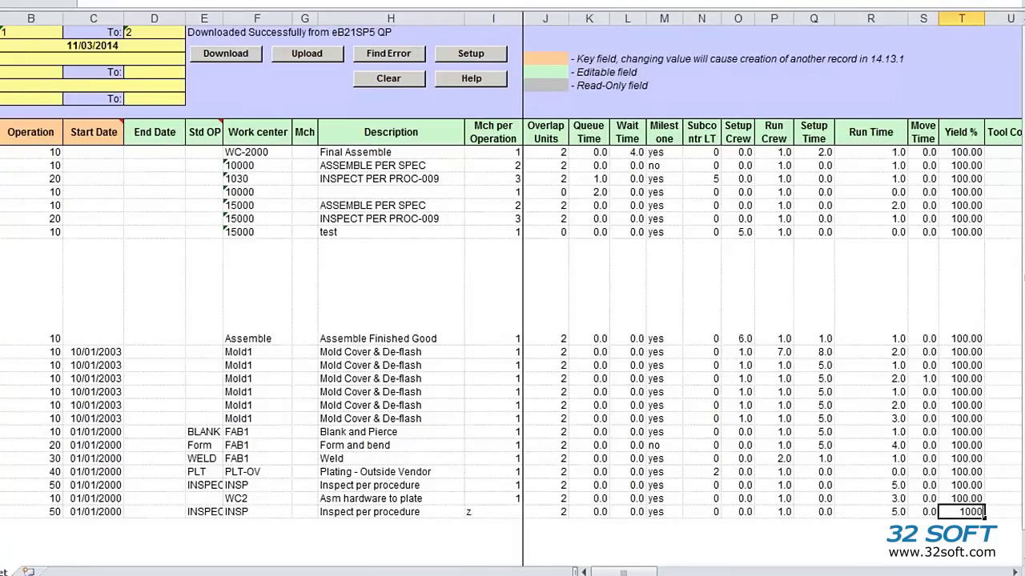
{"action": "key", "text": "Return"}
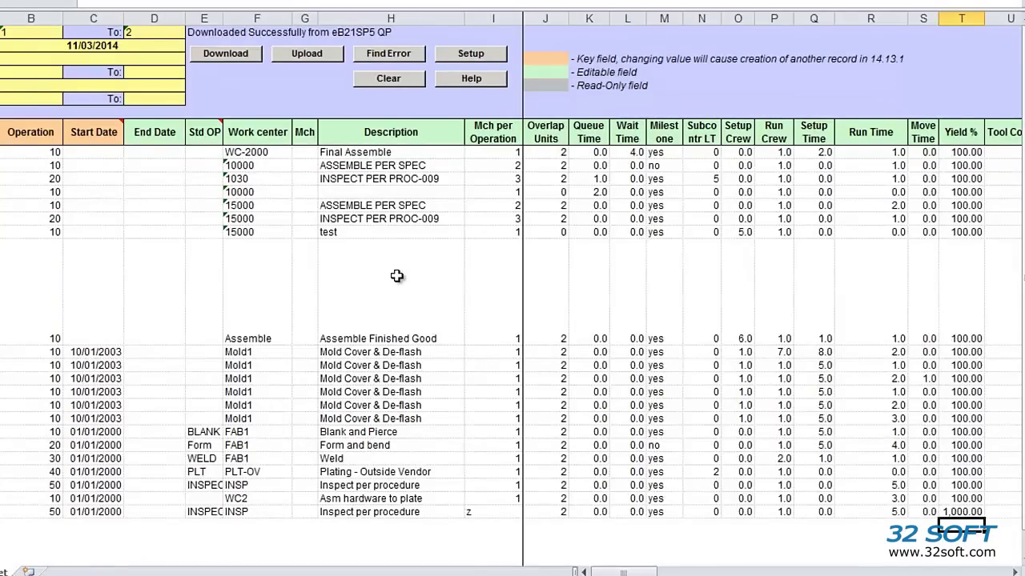
Try uploading the routings to QAD and close the error status
{"action": "left_click", "coordinate": [316, 63]}
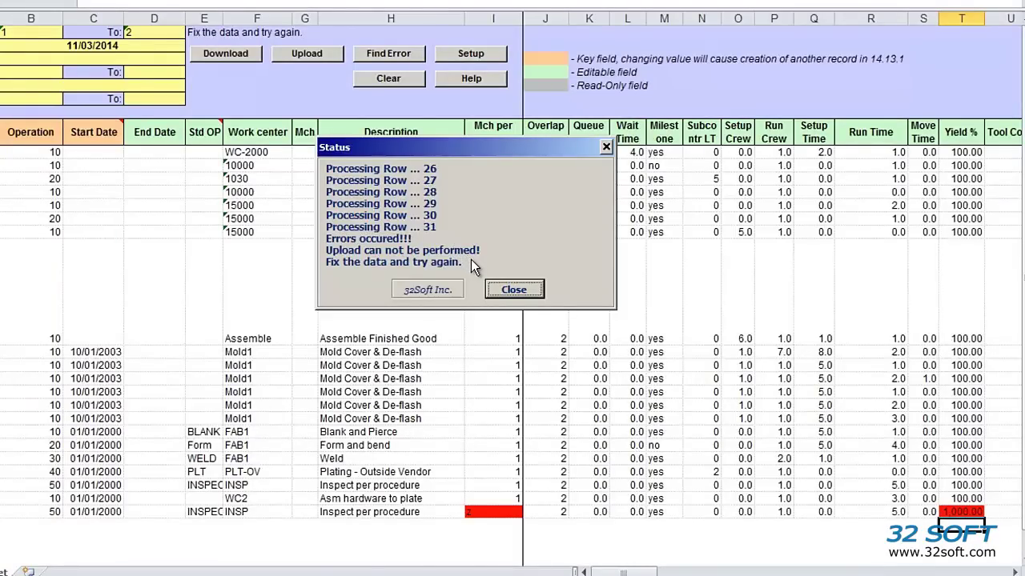
{"action": "left_click", "coordinate": [520, 294]}
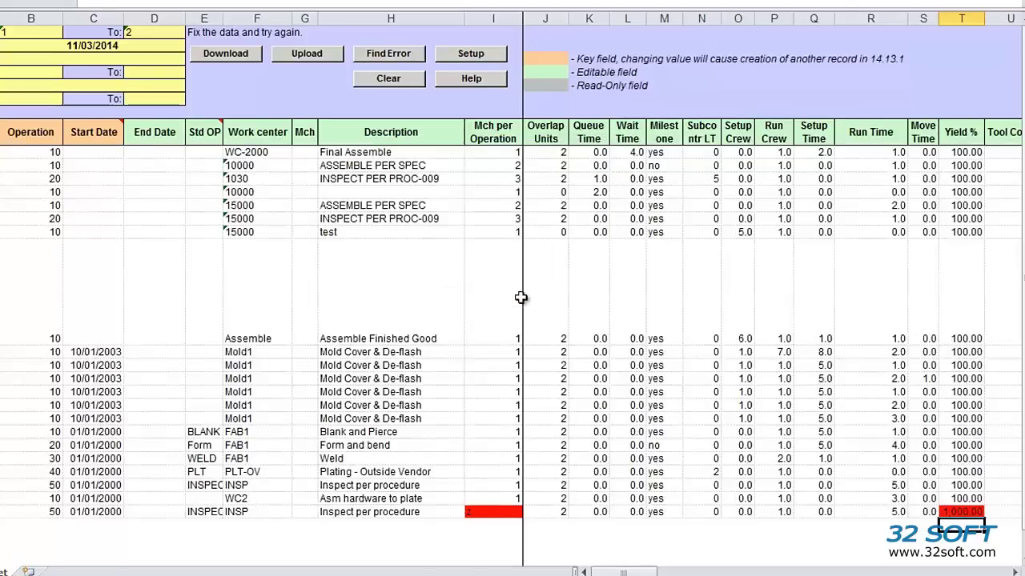
Using Find Error, change row 31's Mch per Operation to 3 and Yield % to 100
{"action": "left_click", "coordinate": [392, 62]}
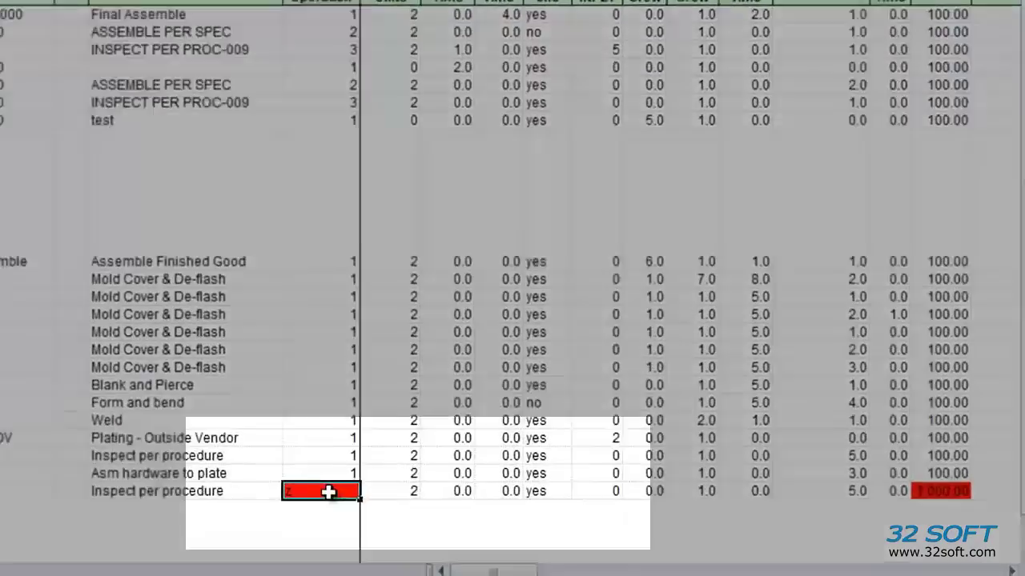
{"action": "mouse_move", "coordinate": [498, 513]}
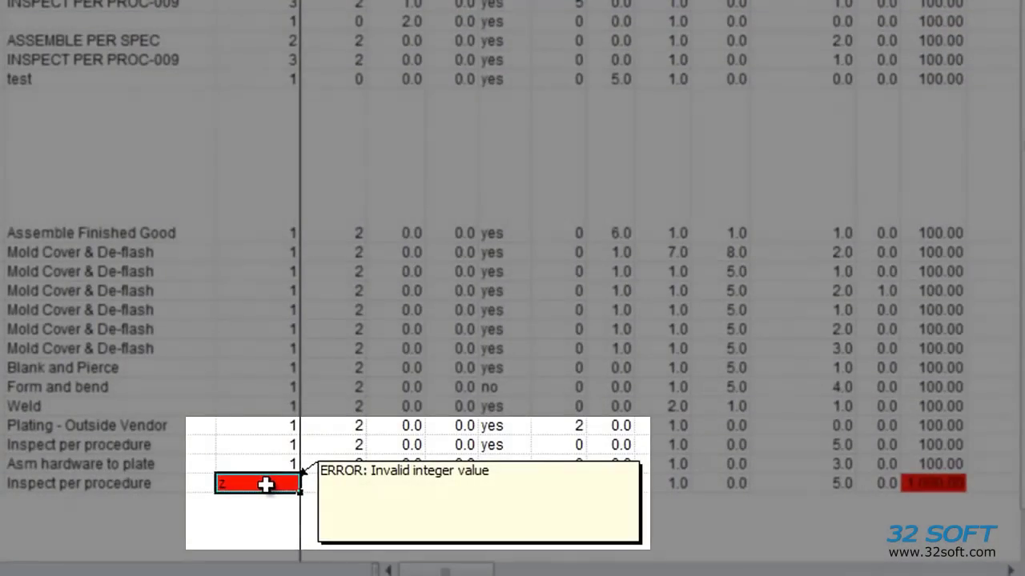
{"action": "key", "text": "Tab"}
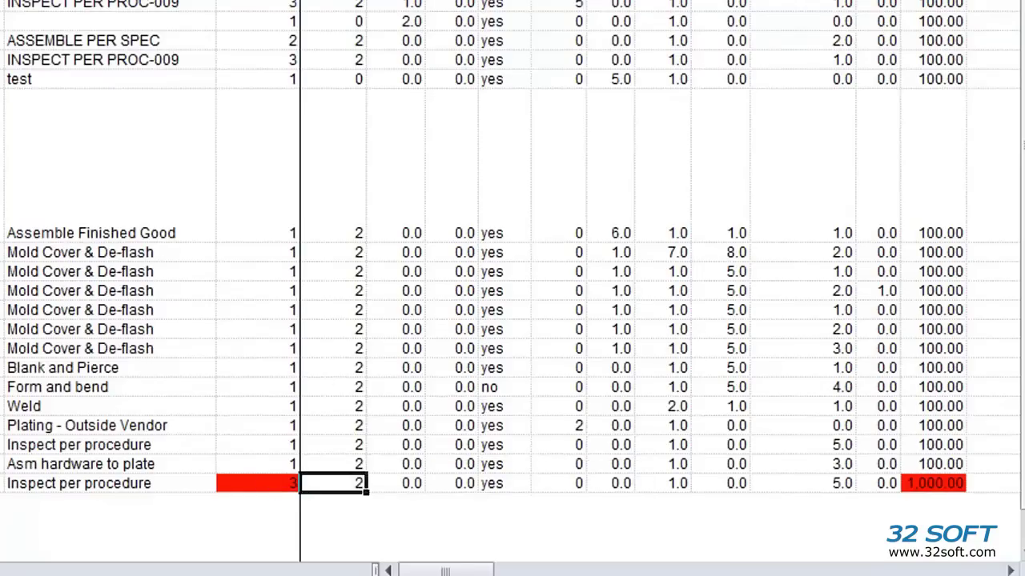
{"action": "left_click", "coordinate": [933, 483]}
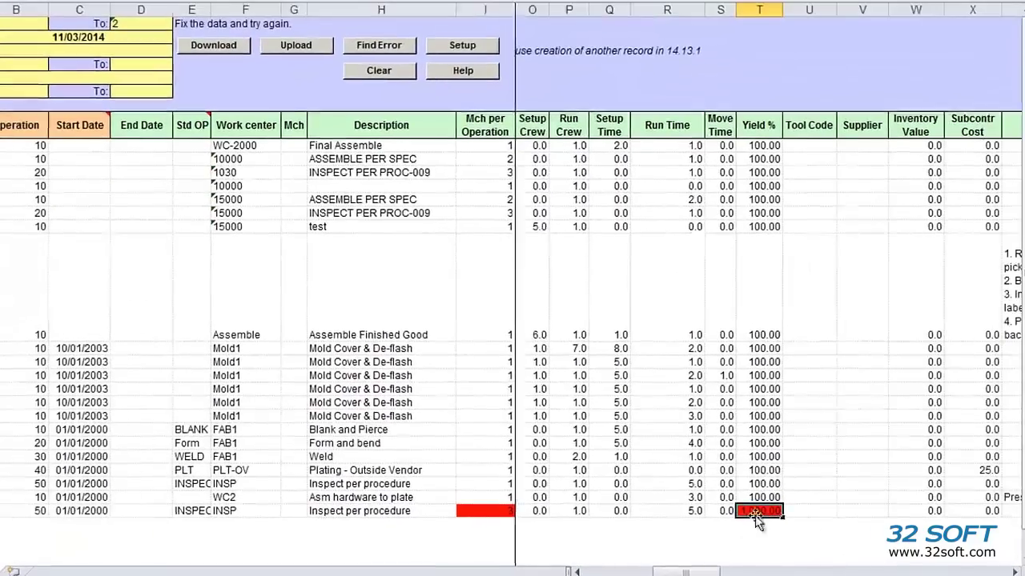
{"action": "mouse_move", "coordinate": [757, 516]}
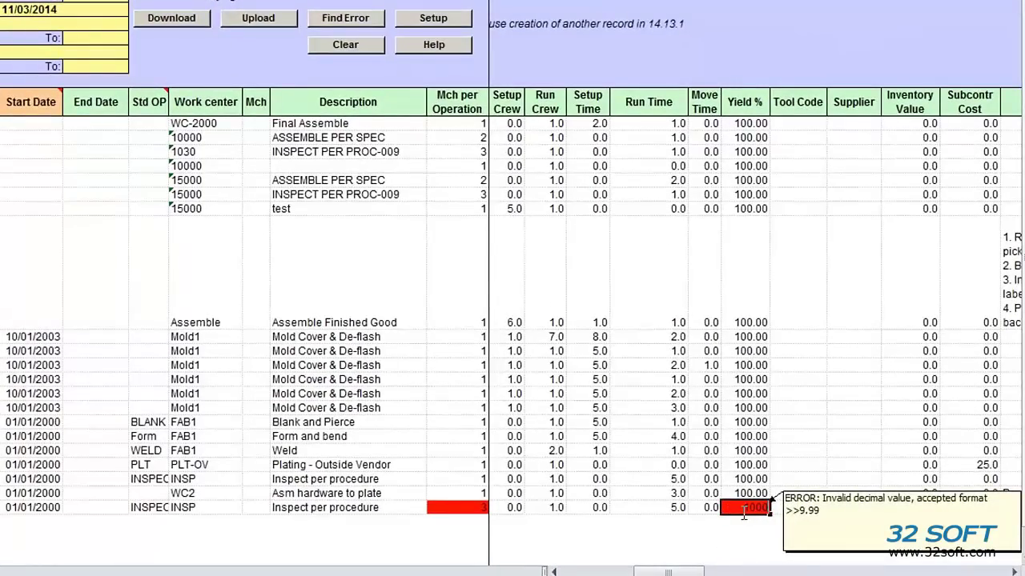
{"action": "type", "text": "100"}
{"action": "left_click", "coordinate": [360, 21]}
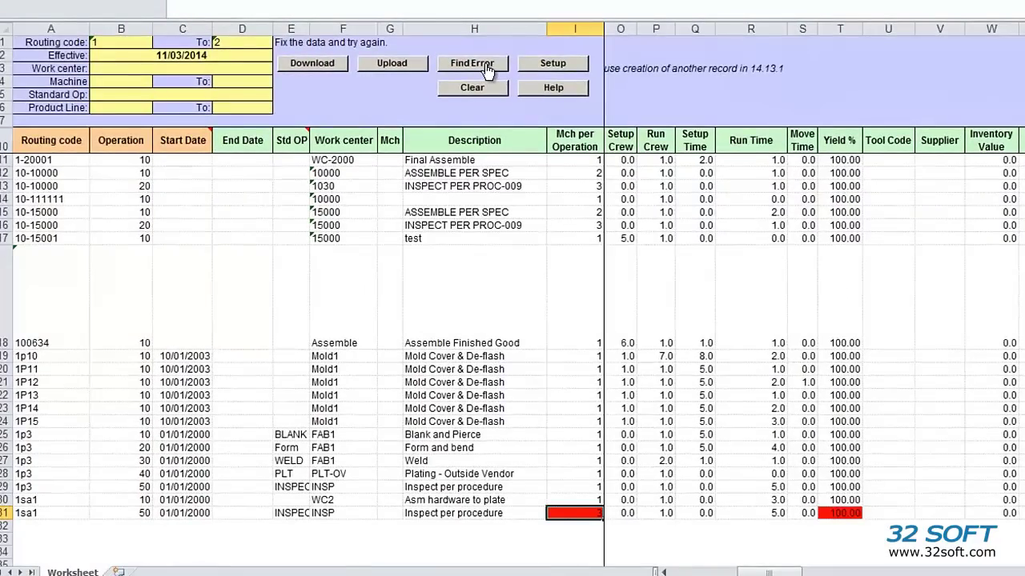
Upload the corrected routings to QAD successfully and download them again
{"action": "left_click", "coordinate": [403, 65]}
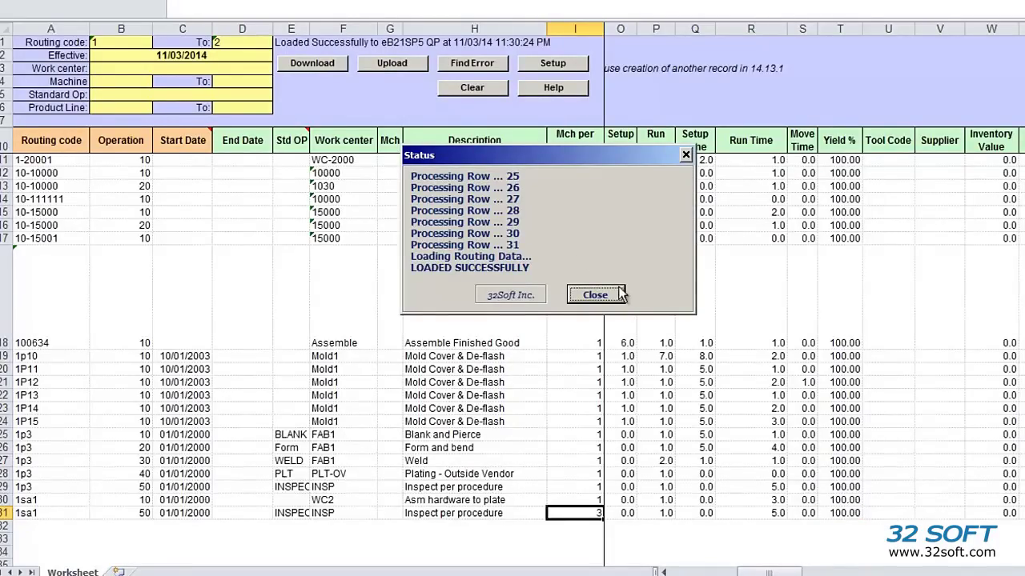
{"action": "left_click", "coordinate": [595, 296]}
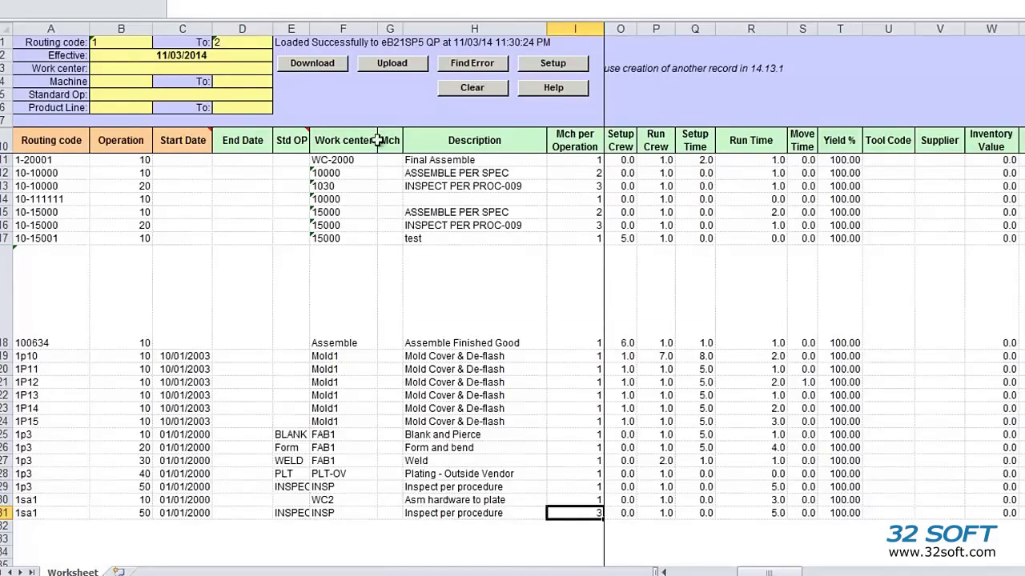
{"action": "left_click", "coordinate": [324, 68]}
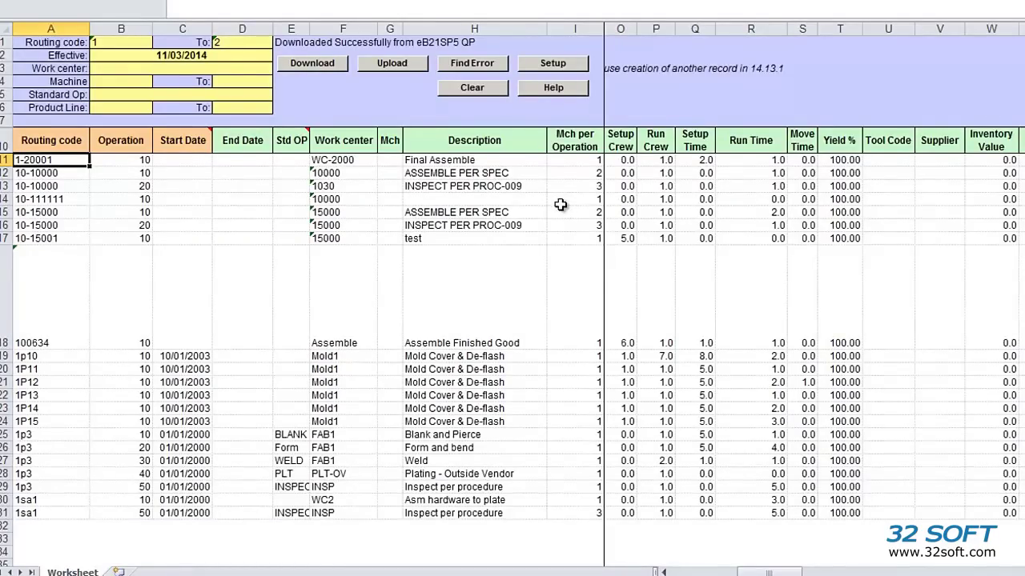
Review the Mch per Operation values in I11:I15 and the new 1sa1 row 31
{"action": "left_click_drag", "start_coordinate": [573, 160], "coordinate": [570, 222]}
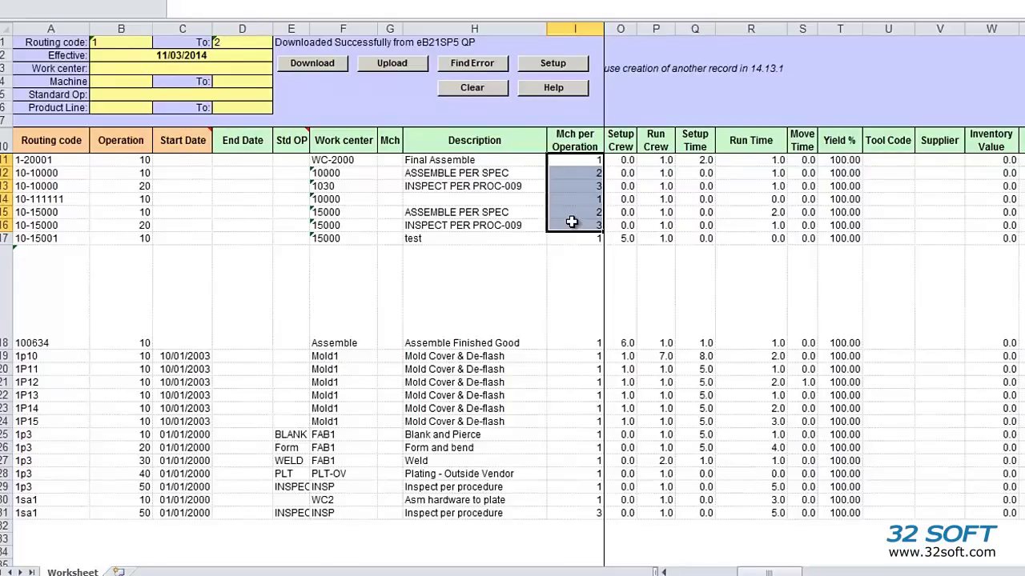
{"action": "left_click", "coordinate": [6, 513]}
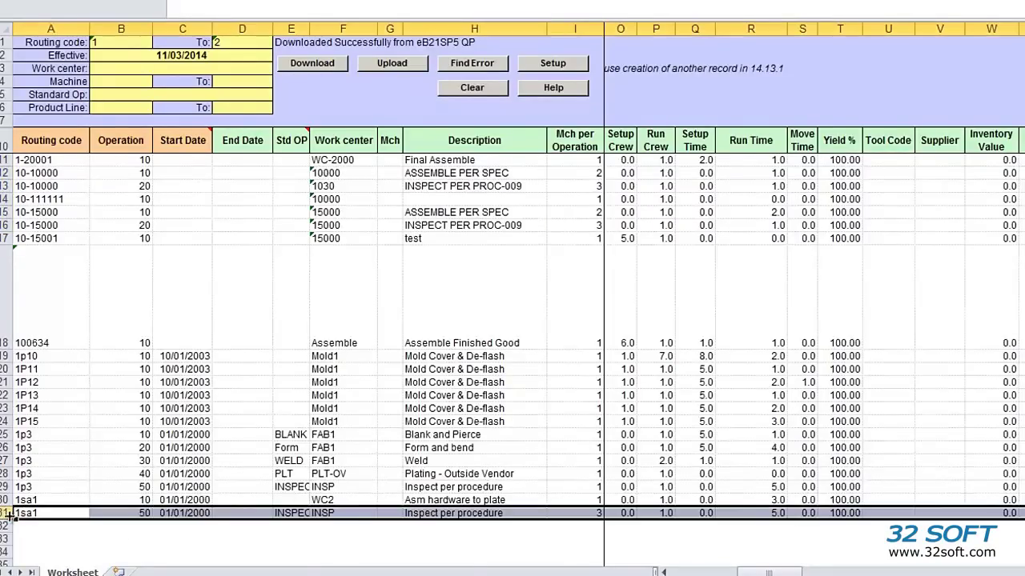
{"action": "left_click", "coordinate": [521, 450]}
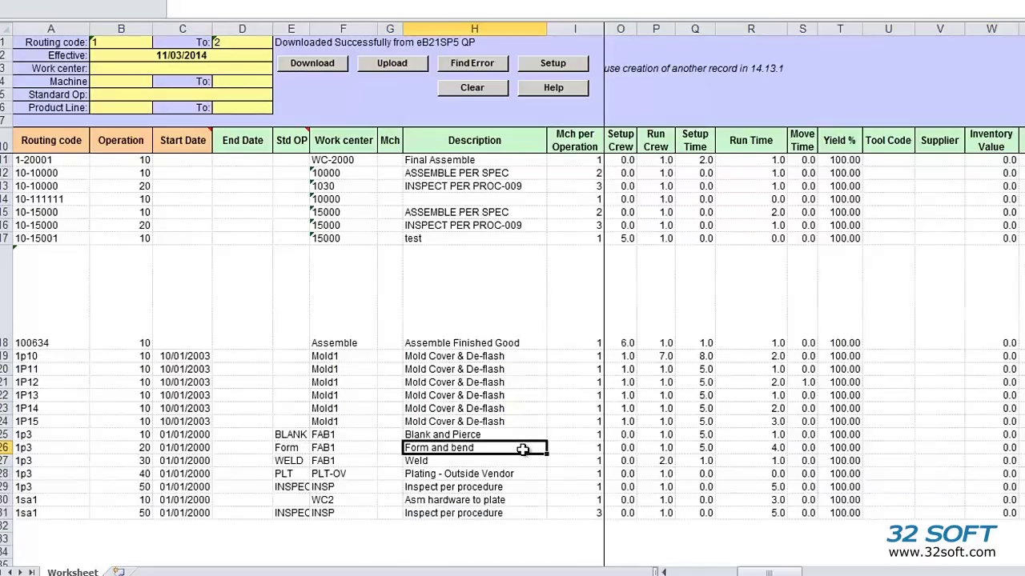